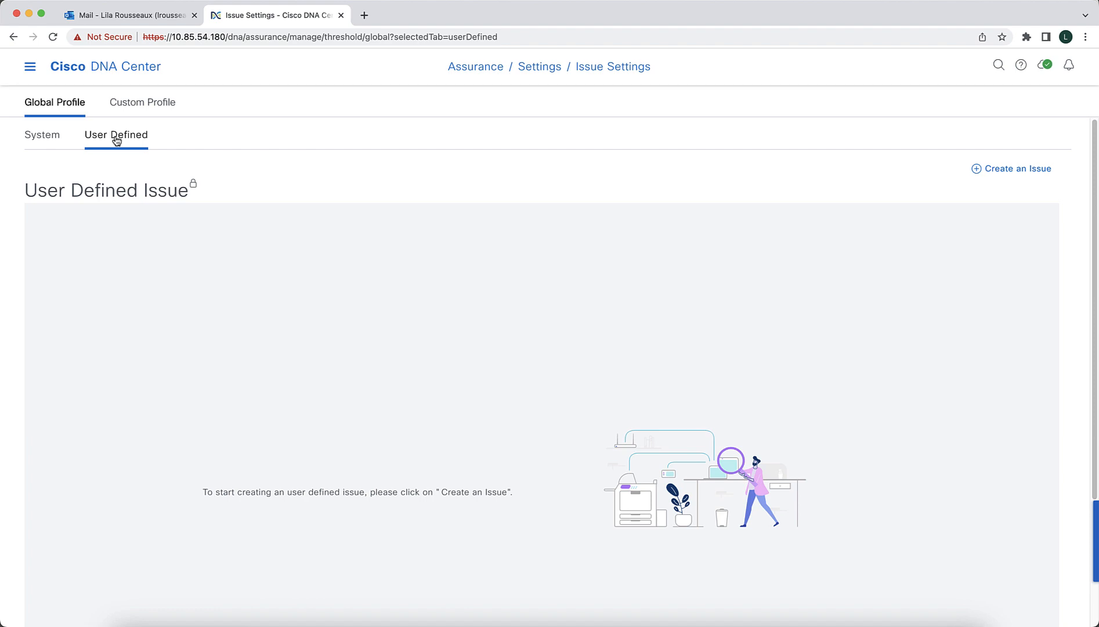
- Open the Events list of the Assurance Issues and Events dashboard and filter it to switch events
click(30, 67)
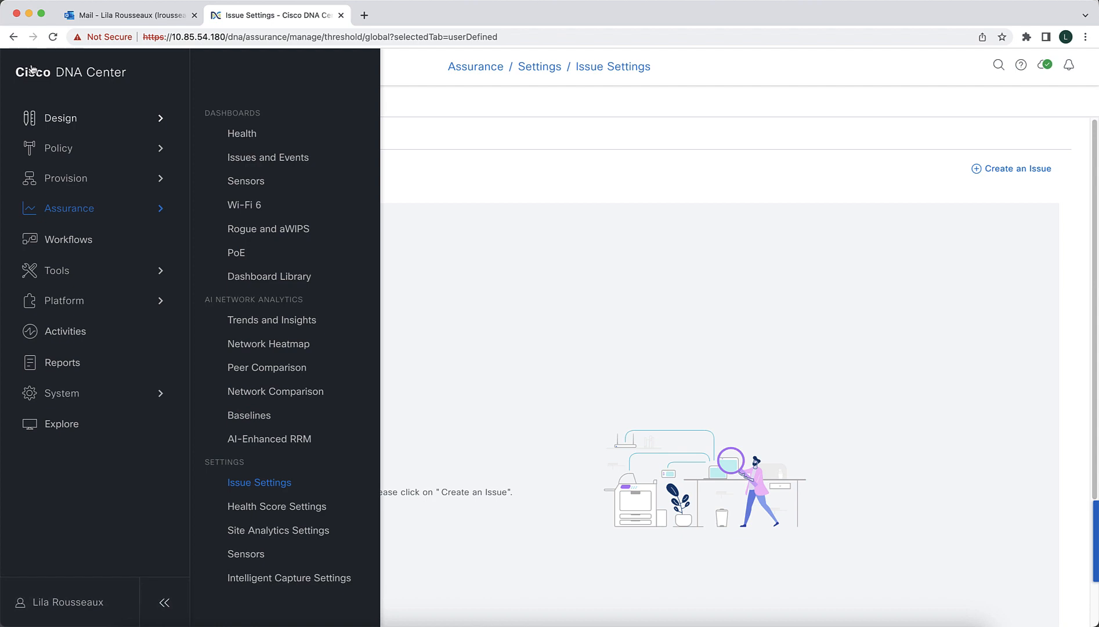
click(252, 157)
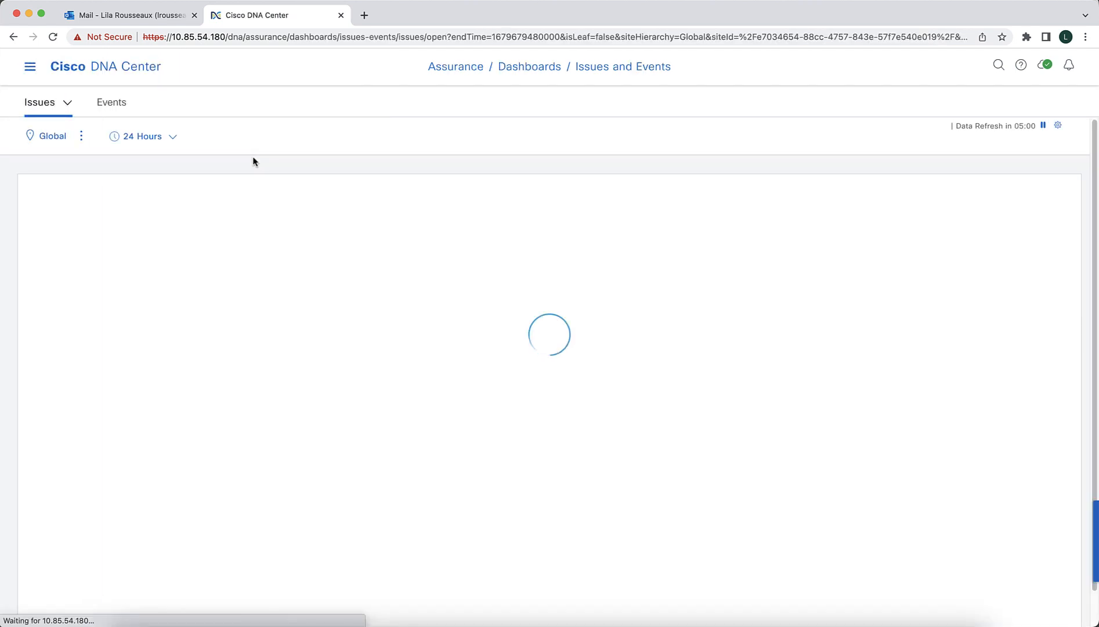
click(111, 103)
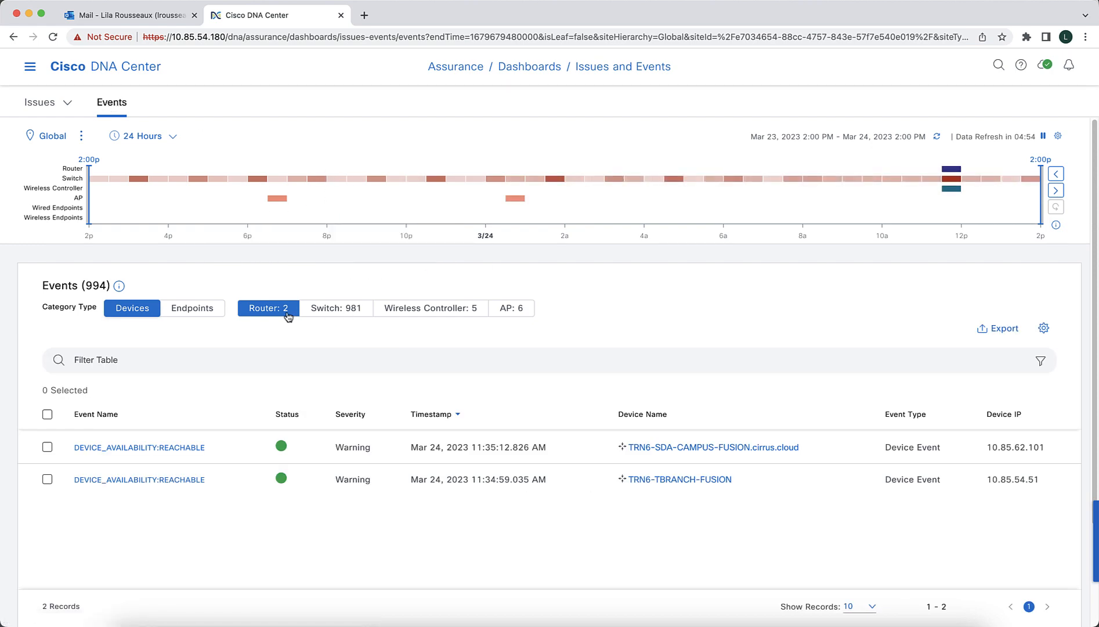
click(308, 312)
click(287, 314)
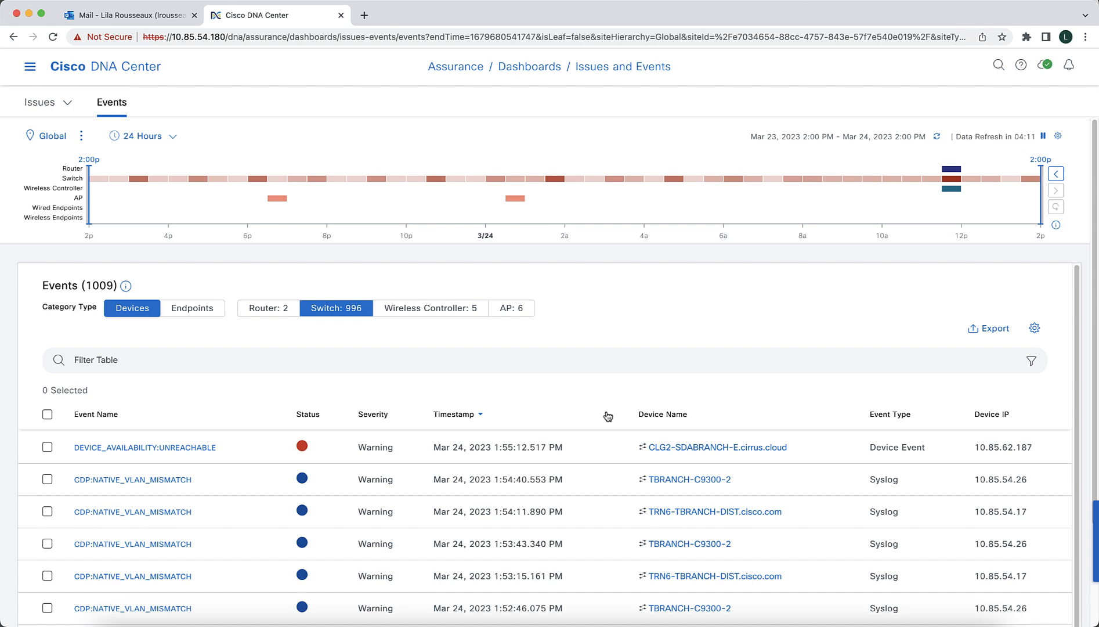
- Open the newest CDP:NATIVE_VLAN_MISMATCH event for TBRANCH-C9300-2 and start a user-defined issue from it
scroll(607, 416, down, 2)
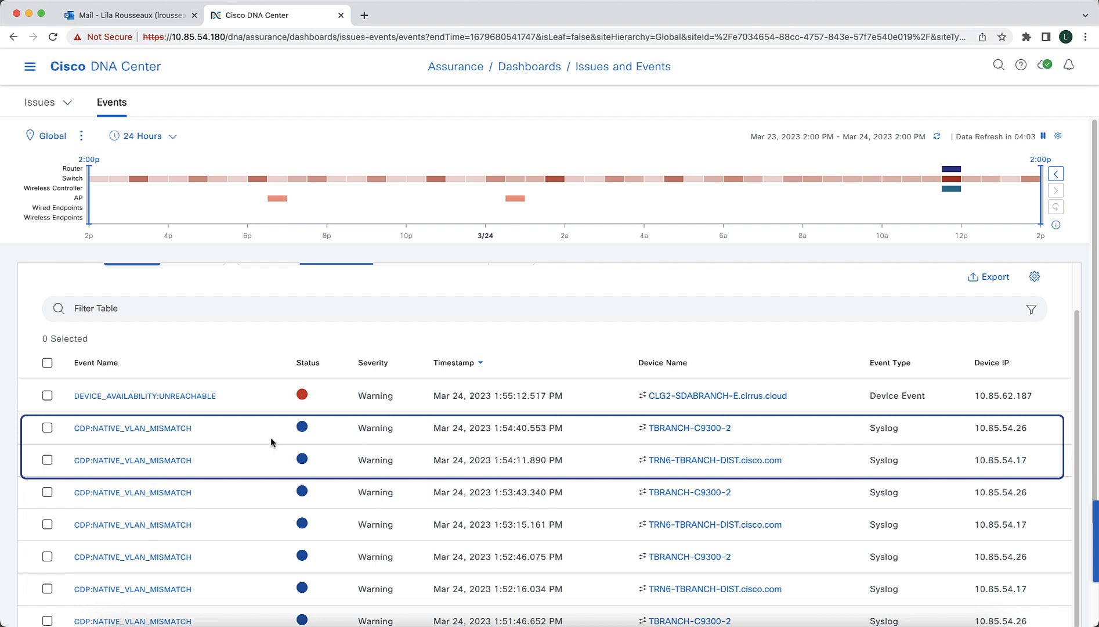
click(177, 429)
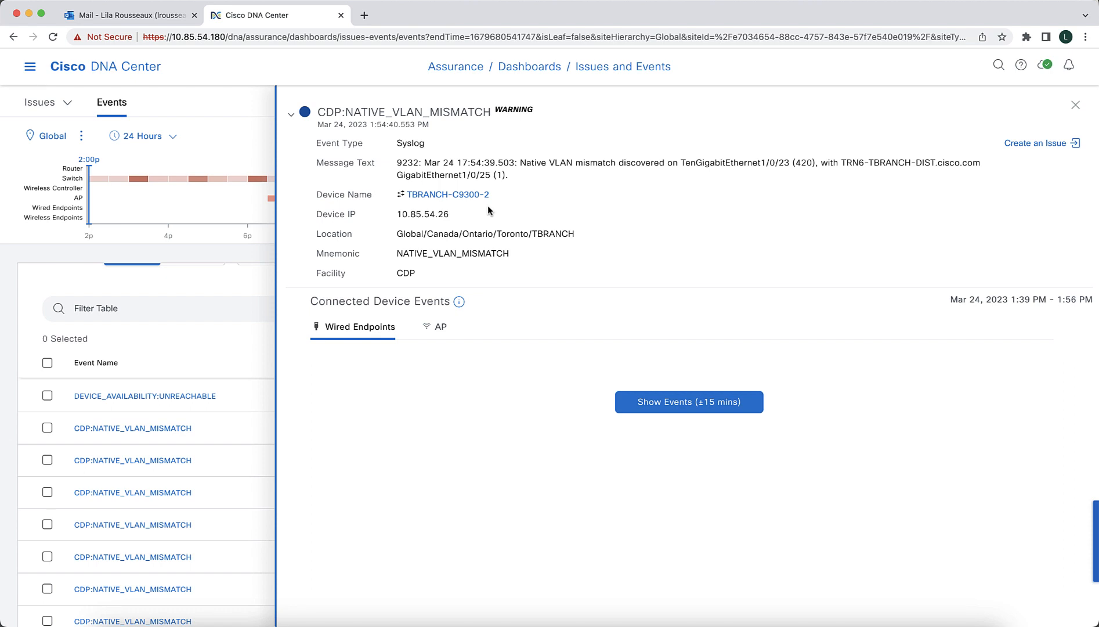
click(1037, 145)
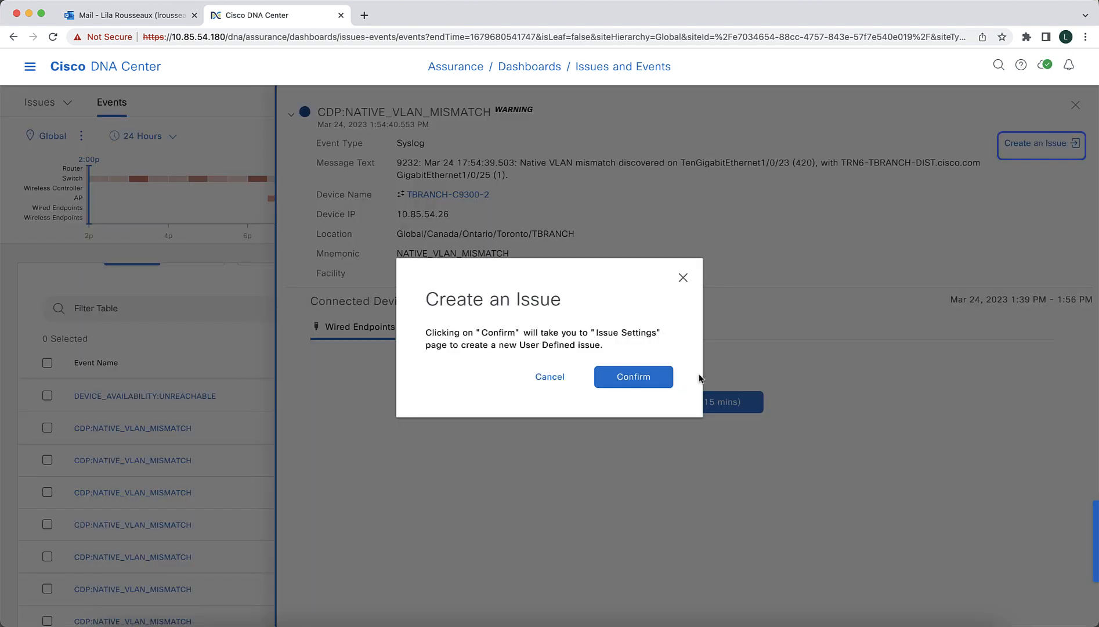
click(639, 381)
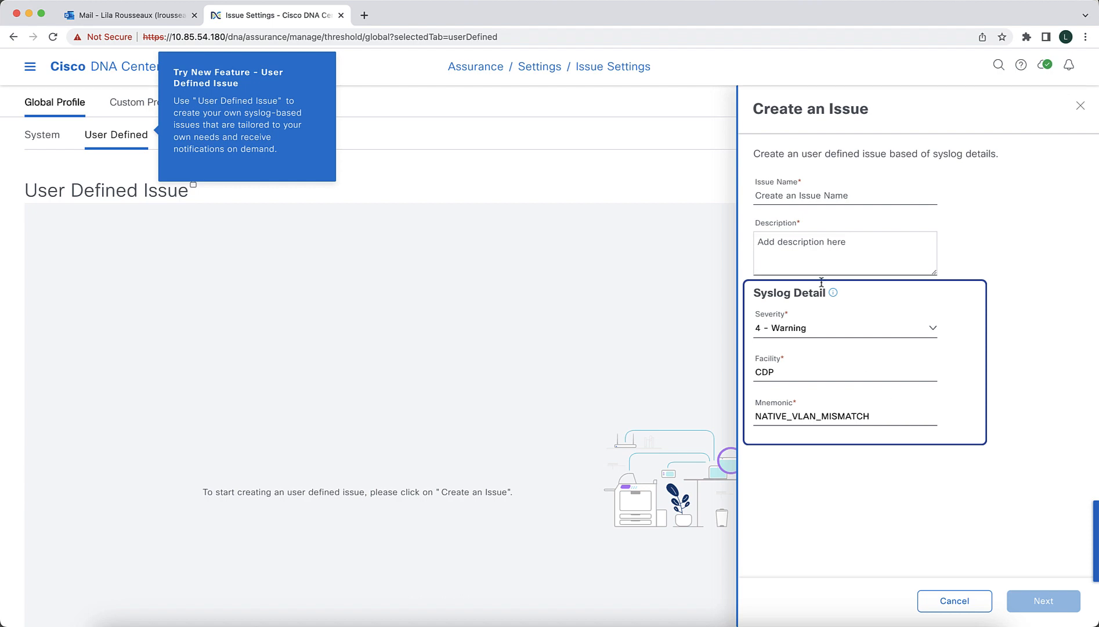
- Enter "Native VLAN Mismatch" as the name of the new issue
click(782, 197)
text(Native )
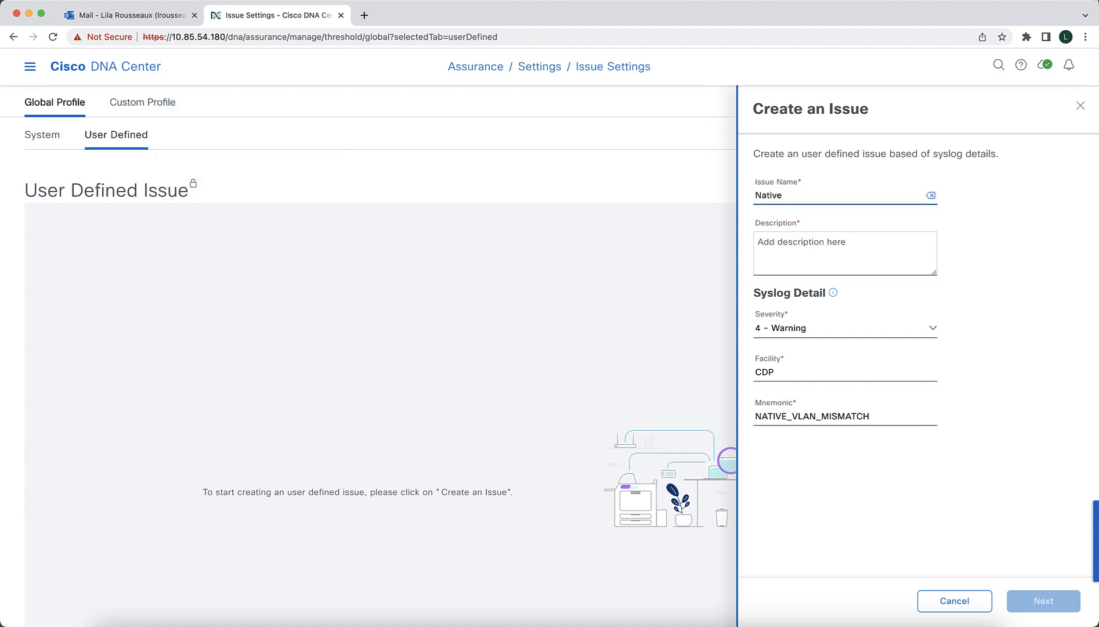
text(VLAN Mismatch)
- Copy the issue name into the description and proceed to the message pattern settings
drag(870, 201, 694, 196)
key(super+c)
click(778, 248)
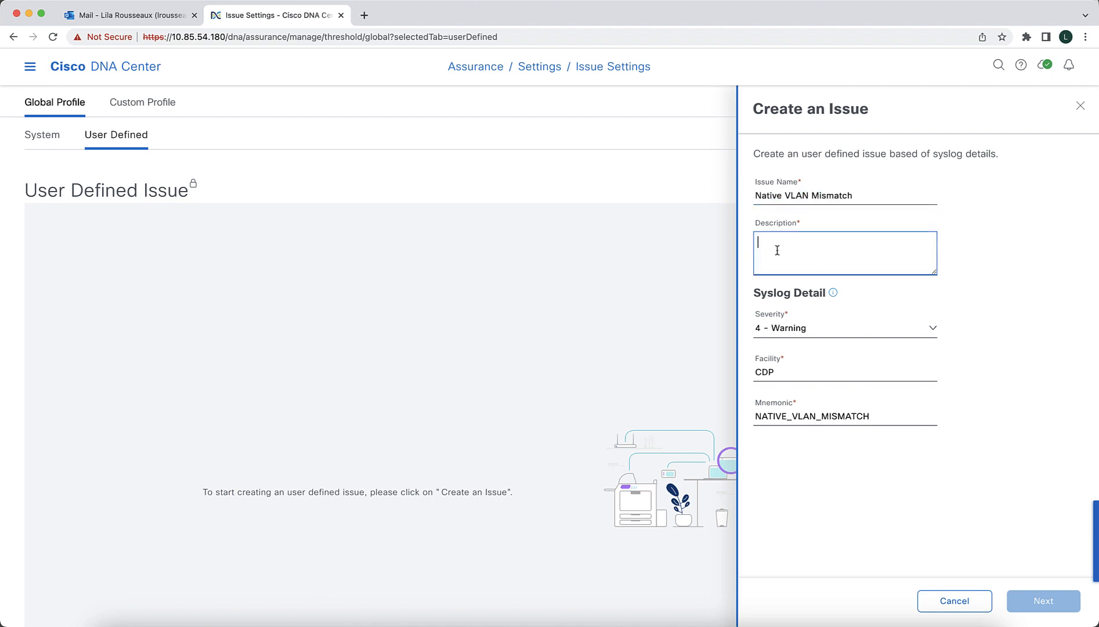
key(super+v)
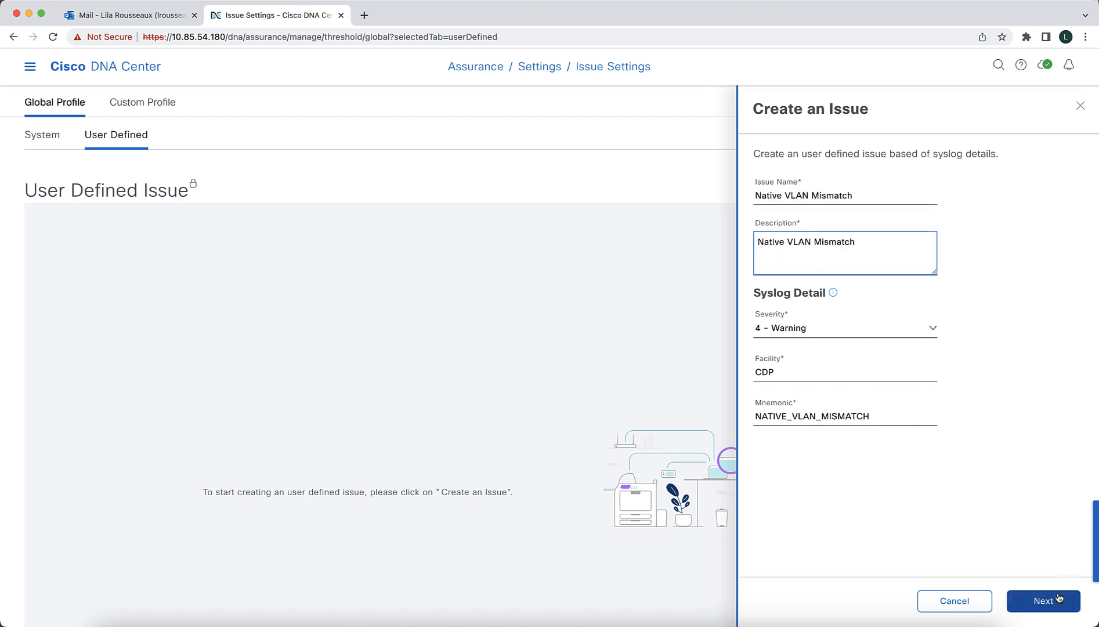
click(1054, 601)
click(1054, 600)
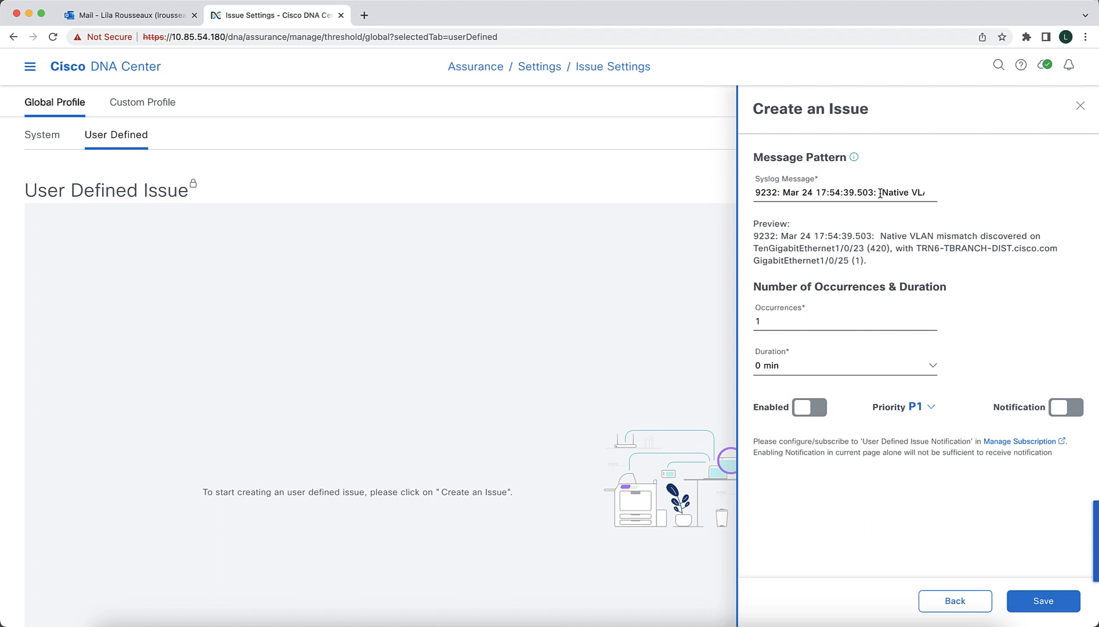
- Remove the leading "9232: Mar 24 17:54:39.503:" prefix from the syslog message so it starts with "Native VLAN mismatch"
drag(880, 194, 742, 192)
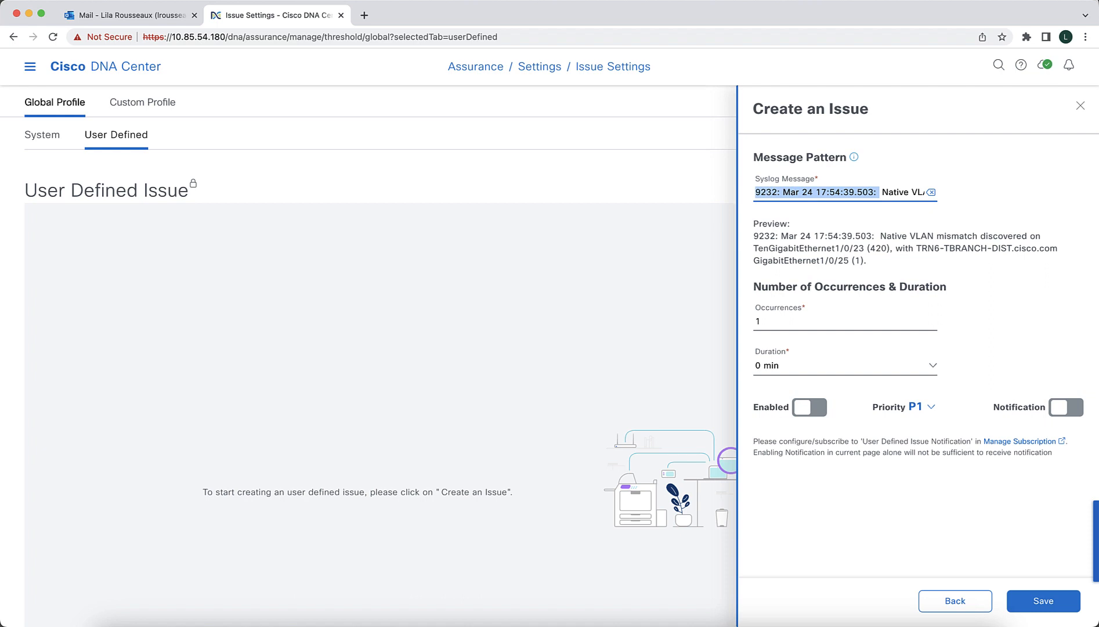
key(BackSpace)
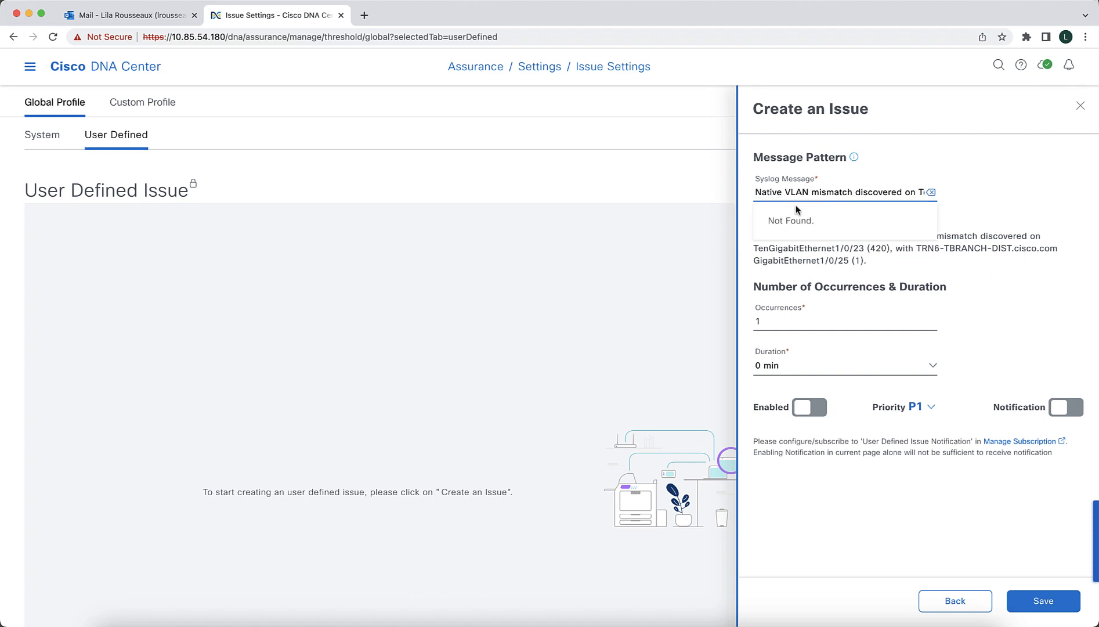
click(825, 192)
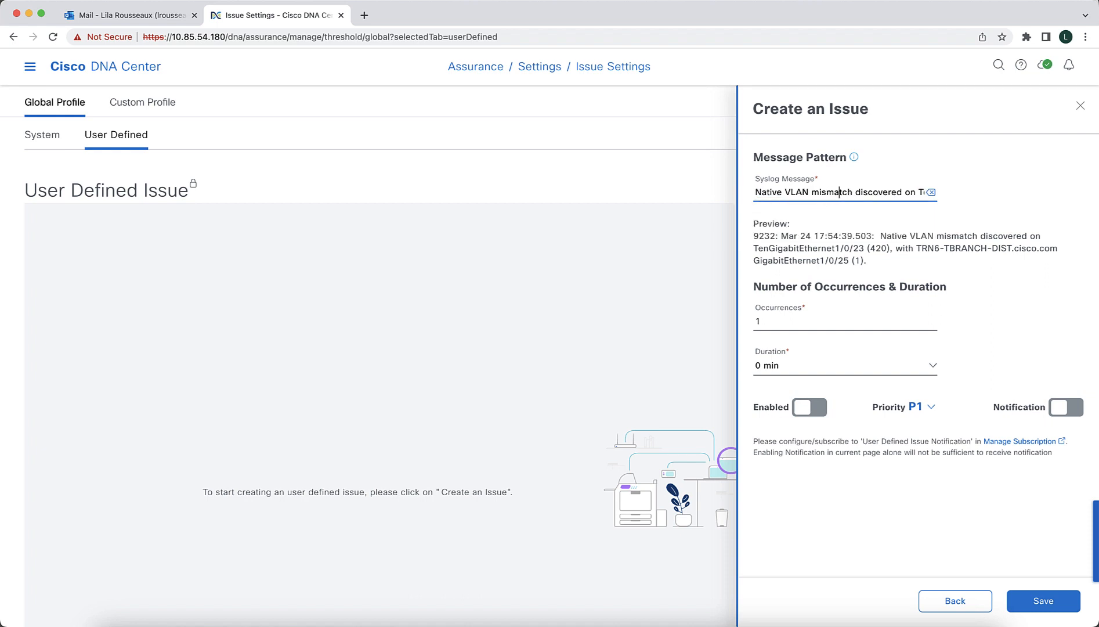
- Replace the interface name TenGigabitEthernet1/0/23 in the syslog message with the wildcard *
key(Right)
key(Right)
key(Right)
key(Right)
key(Right)
key(Right)
key(Right)
click(825, 246)
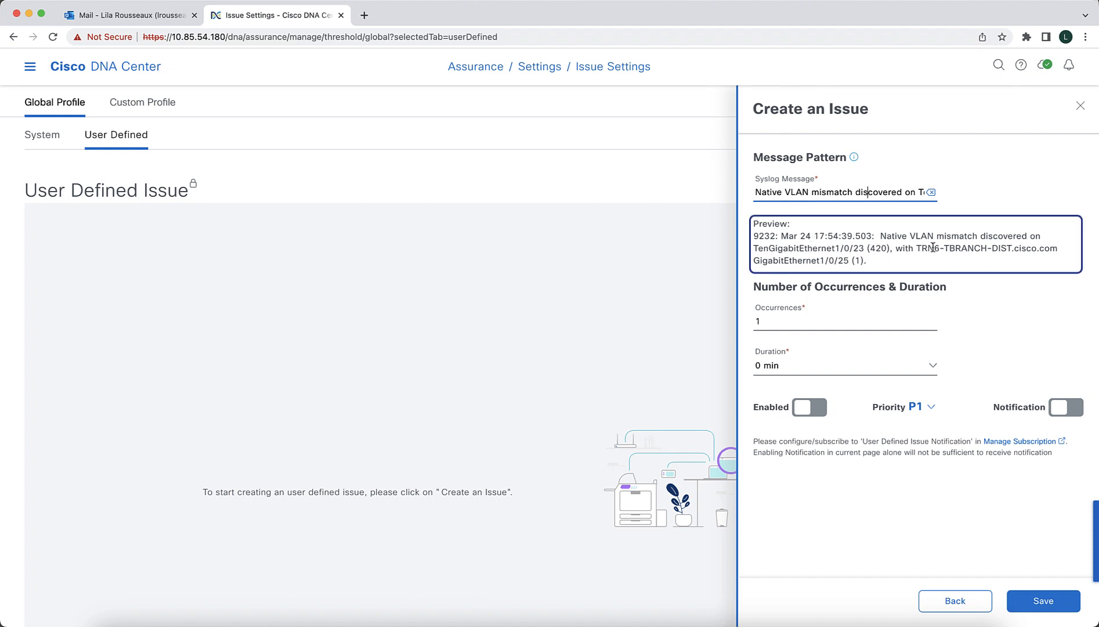
click(916, 192)
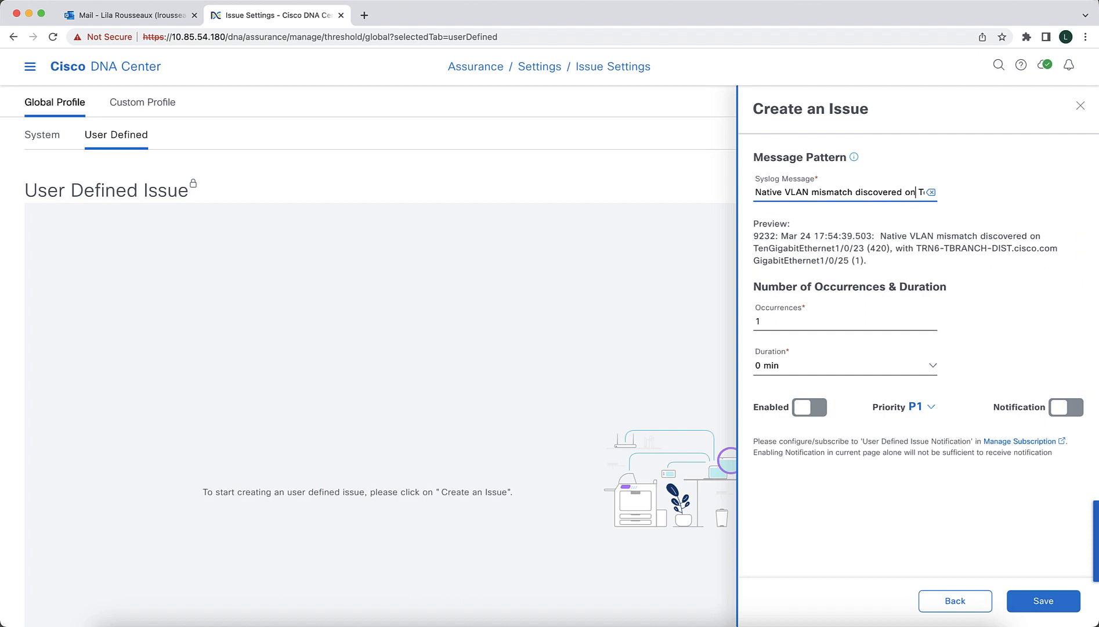
scroll(916, 192, right, 2)
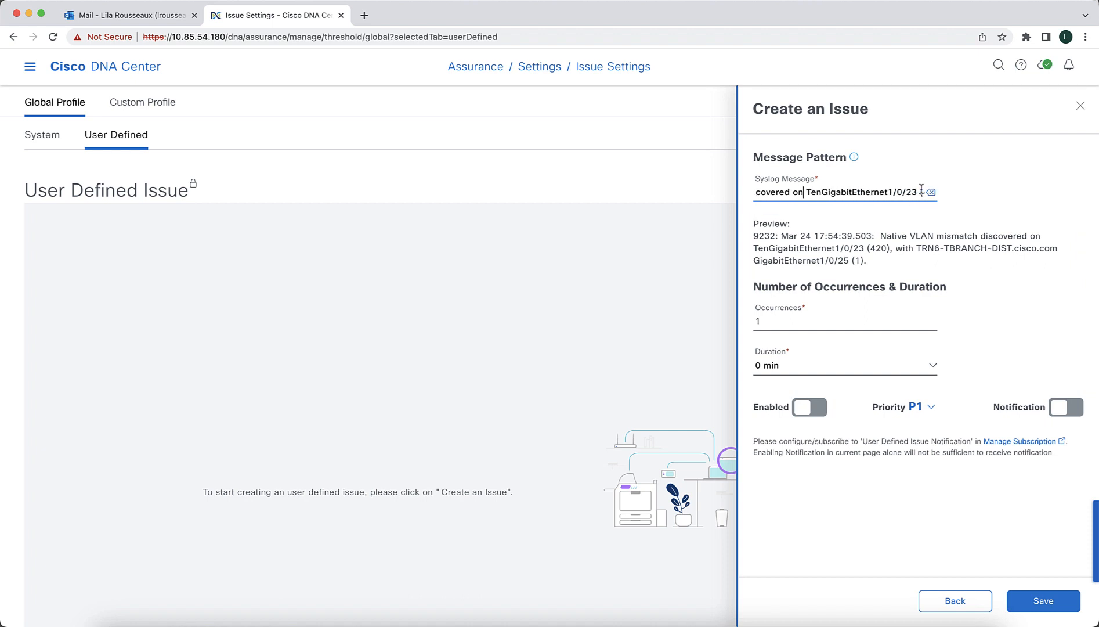
drag(918, 192, 805, 195)
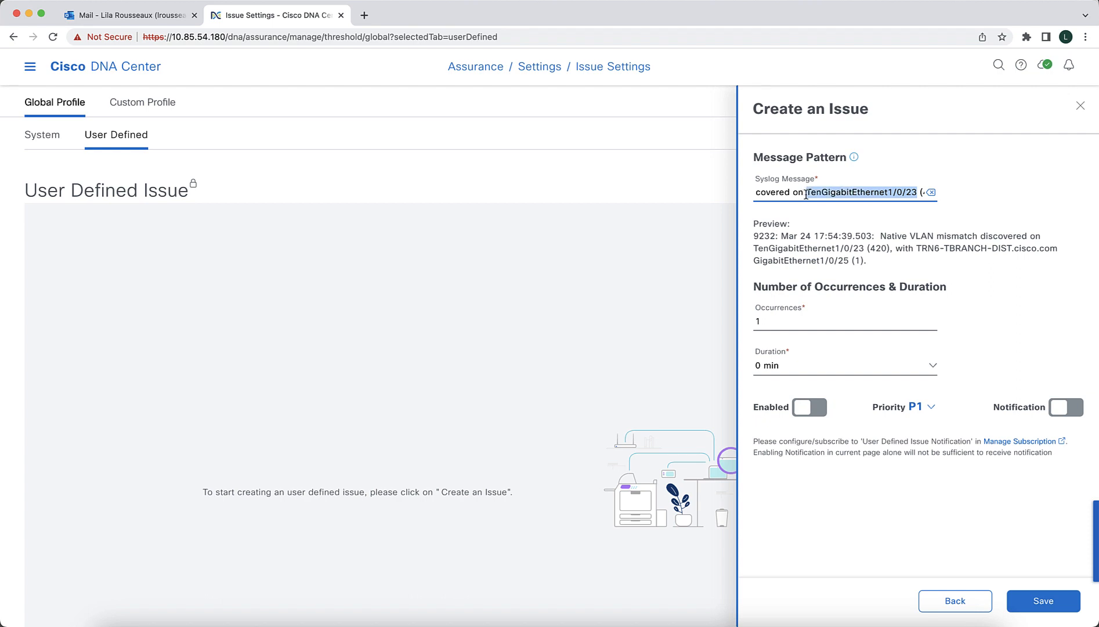
text(*)
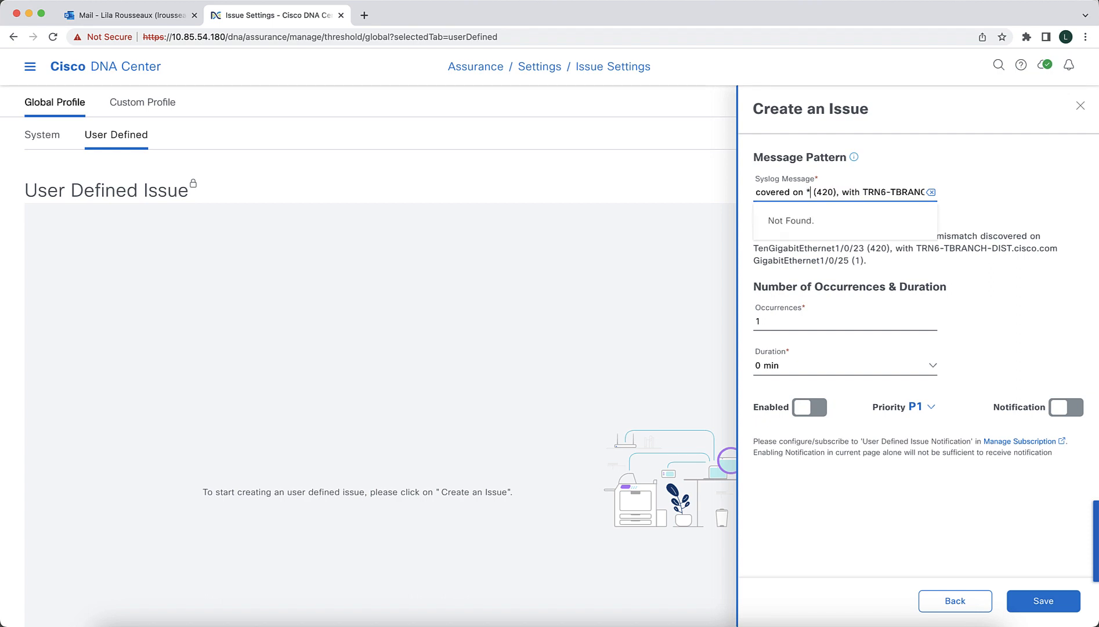
- Replace the VLAN number (420) in the syslog message with the wildcard *
click(837, 193)
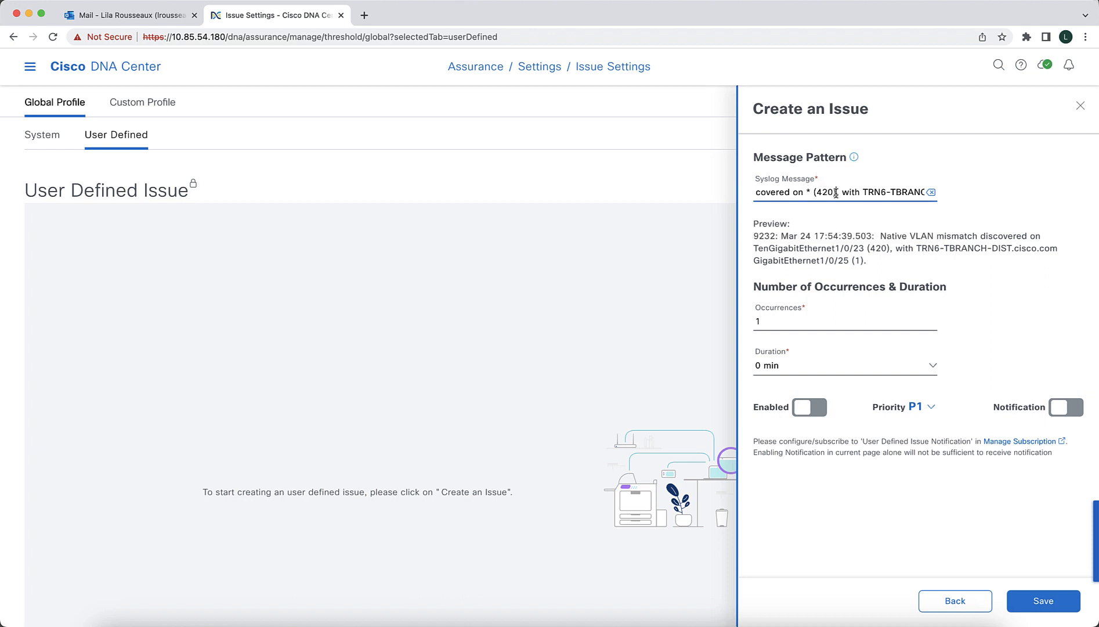
key(BackSpace)
key(BackSpace)
key(BackSpace)
key(BackSpace)
key(BackSpace)
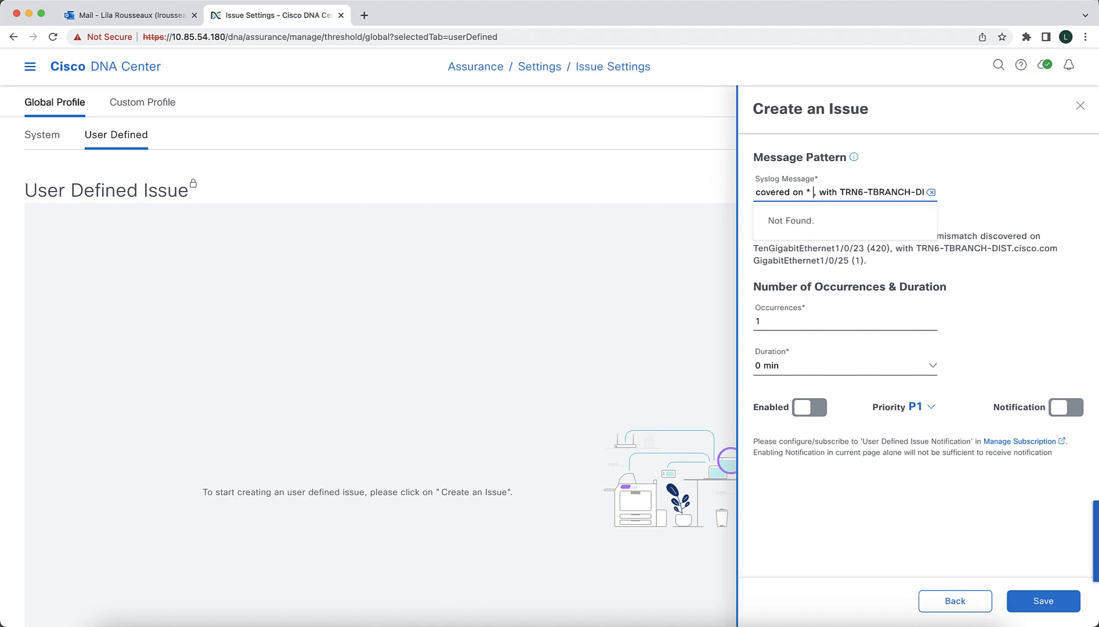
text(*)
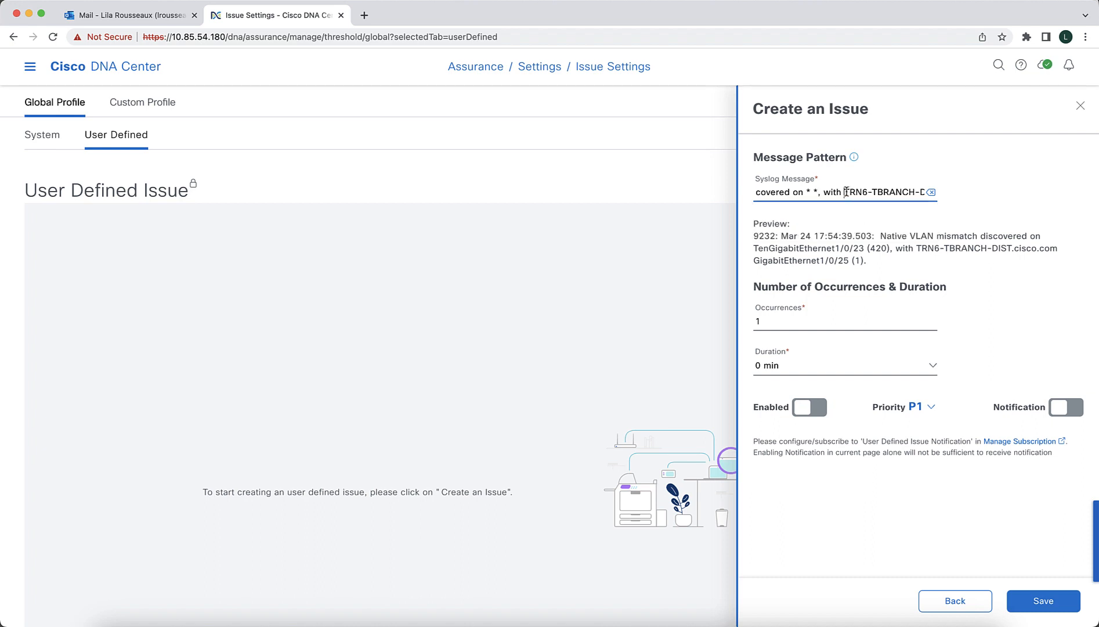
- Replace the neighbor's hostname, interface and VLAN number in the syslog message with wildcards, so it ends in "with * * *"
drag(847, 192, 829, 209)
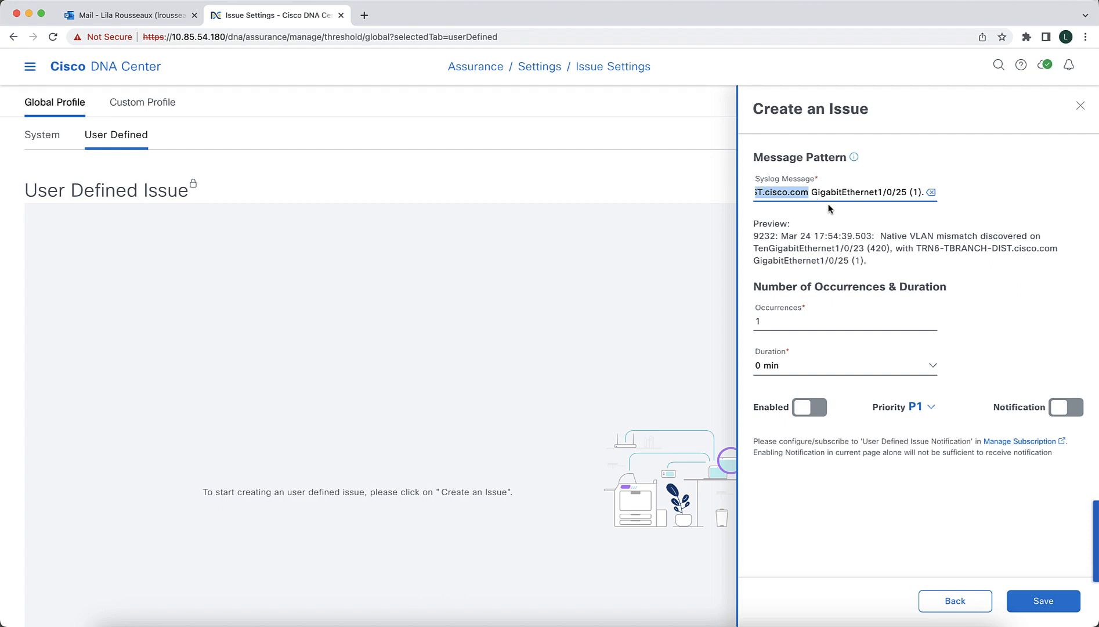
drag(828, 208, 932, 196)
text(* *)
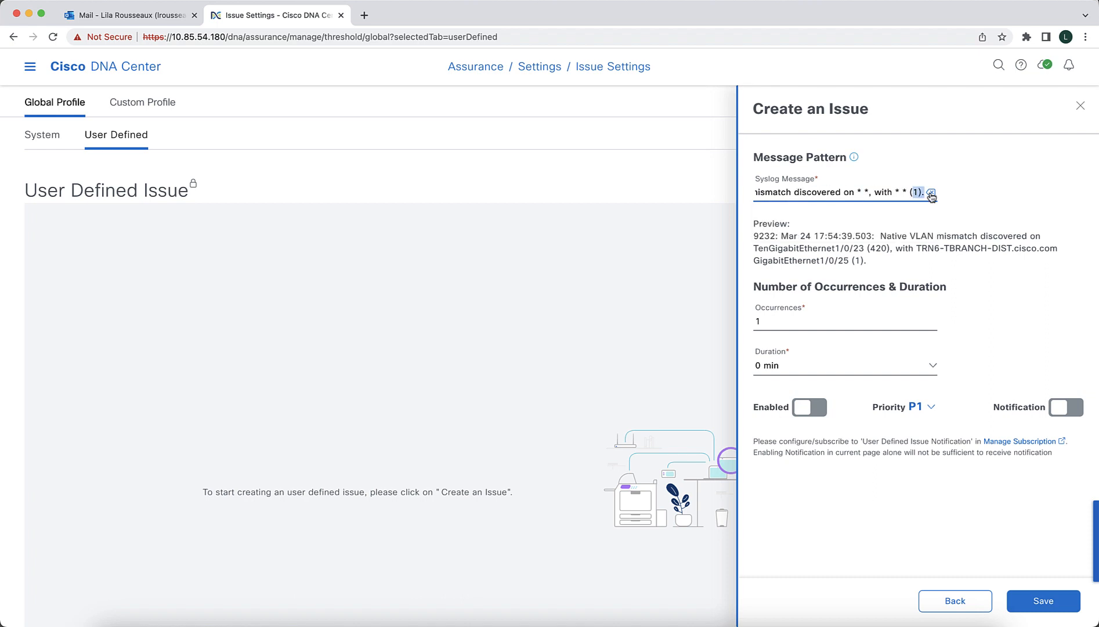
key(BackSpace)
key(BackSpace)
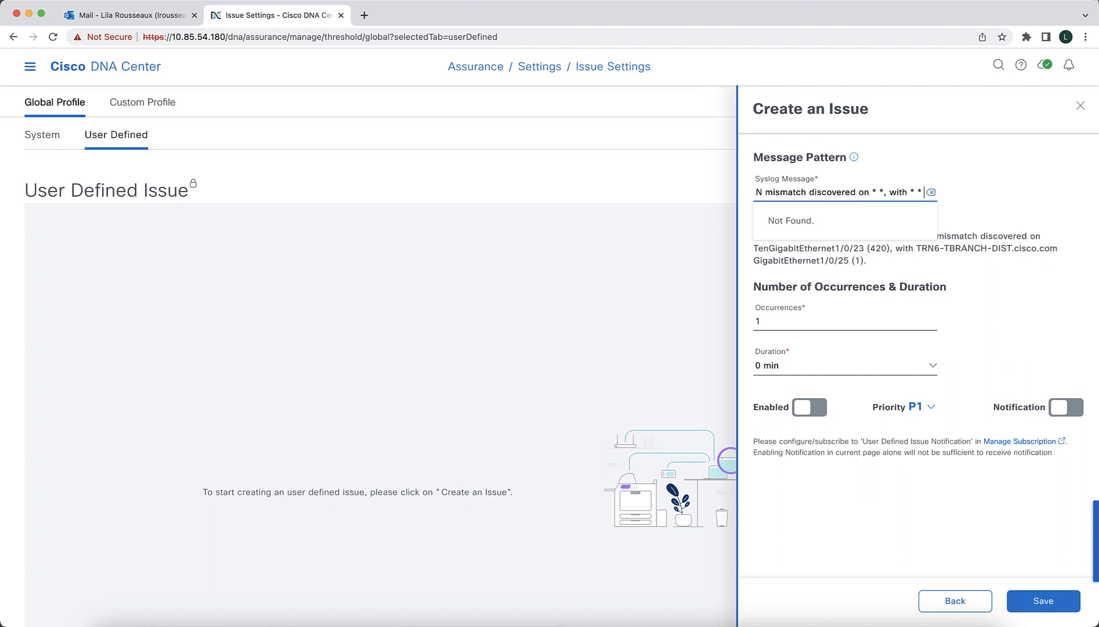
click(979, 245)
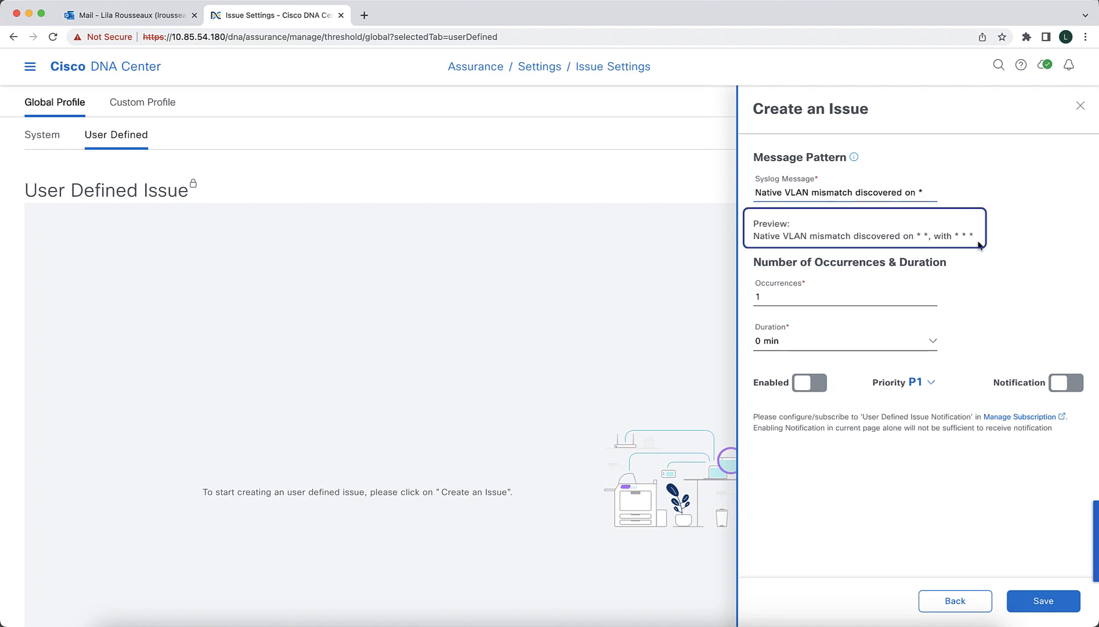
- Enable the issue with priority P2 and save it
mouse_move(856, 158)
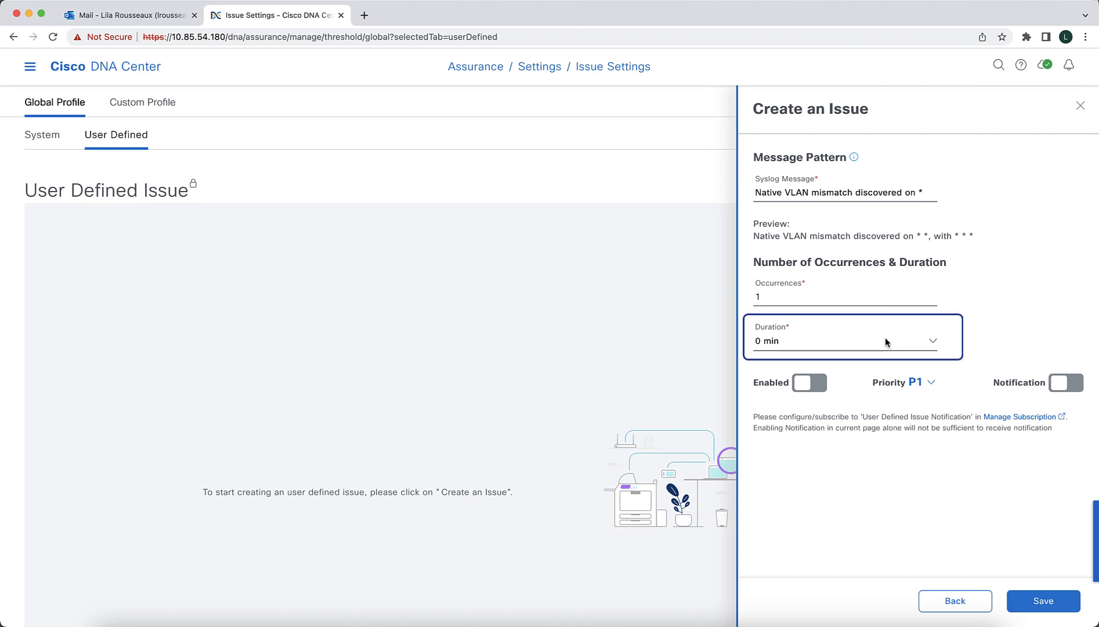
click(817, 389)
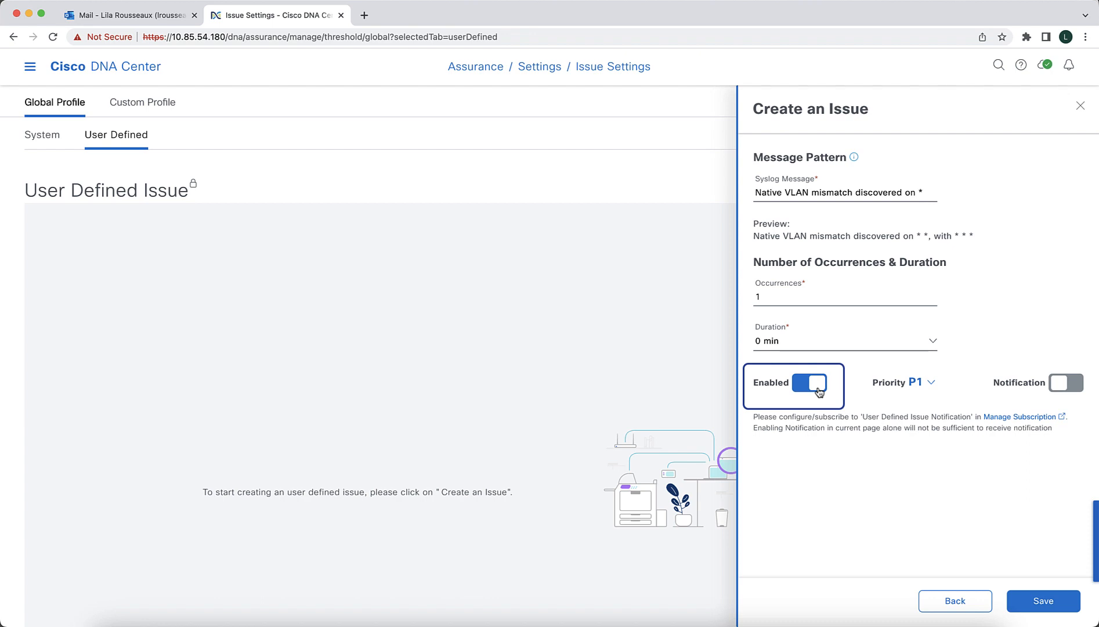
click(931, 384)
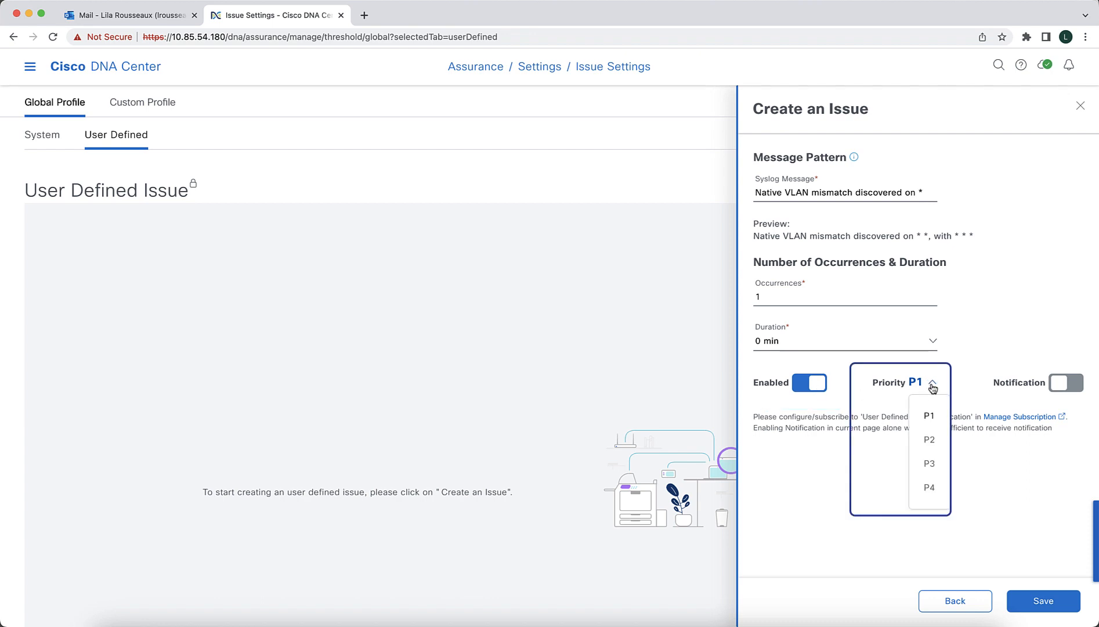
click(931, 440)
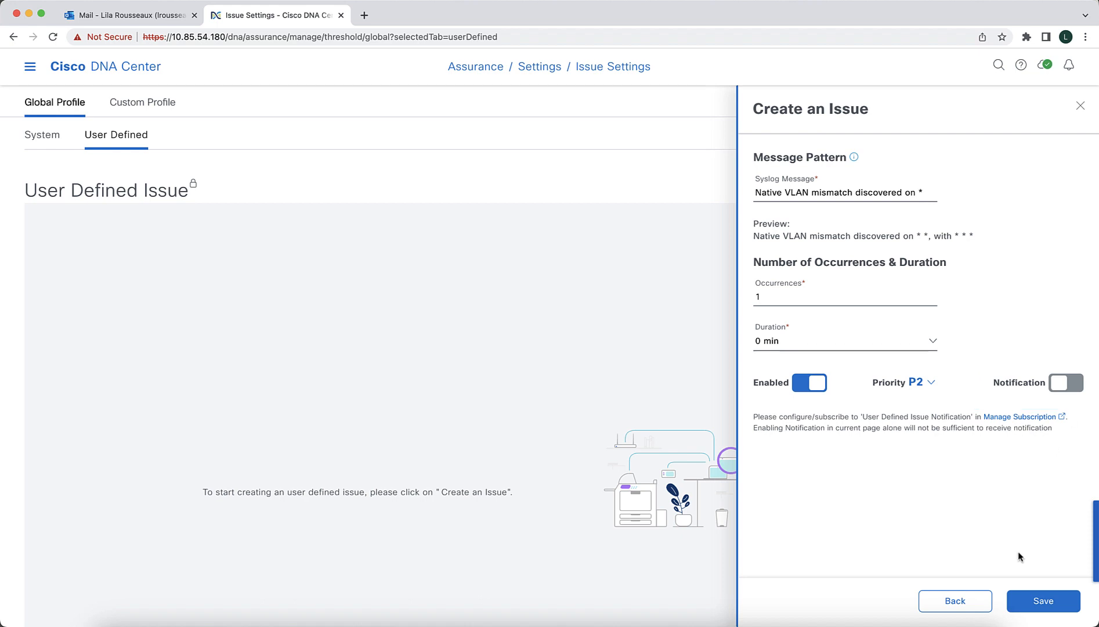
click(1036, 604)
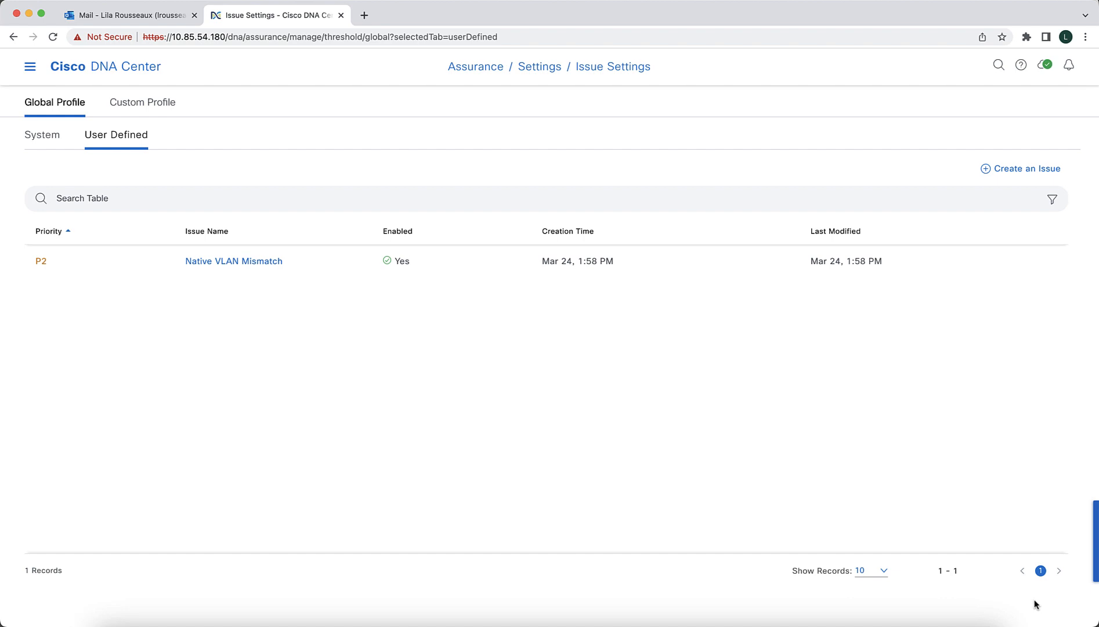
- Return to the Issues and Events dashboard and show its Events list
click(31, 69)
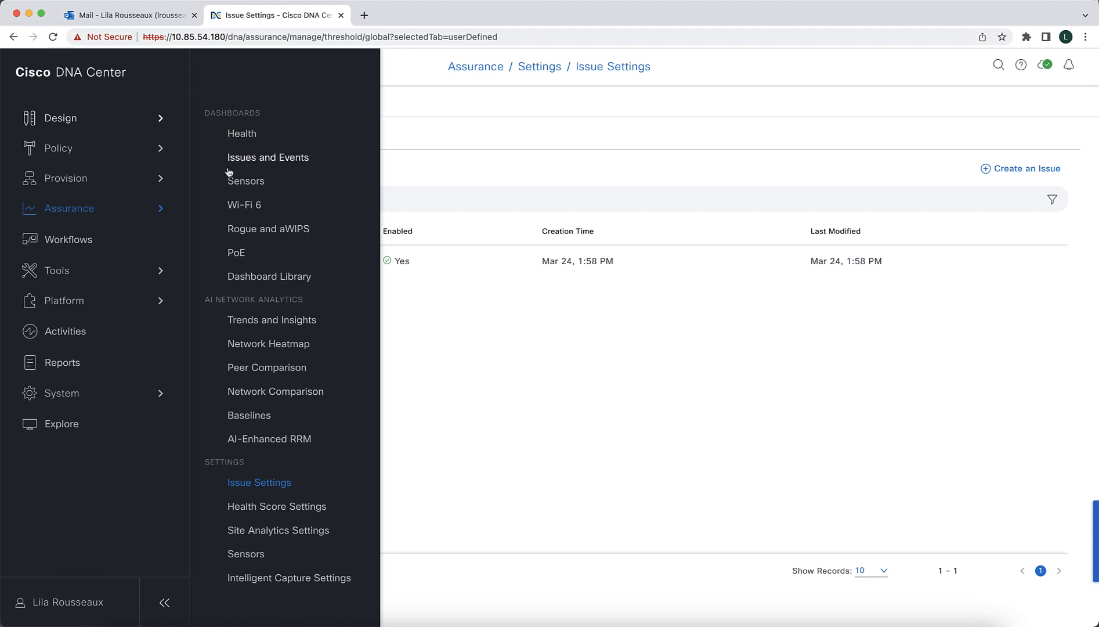
click(245, 161)
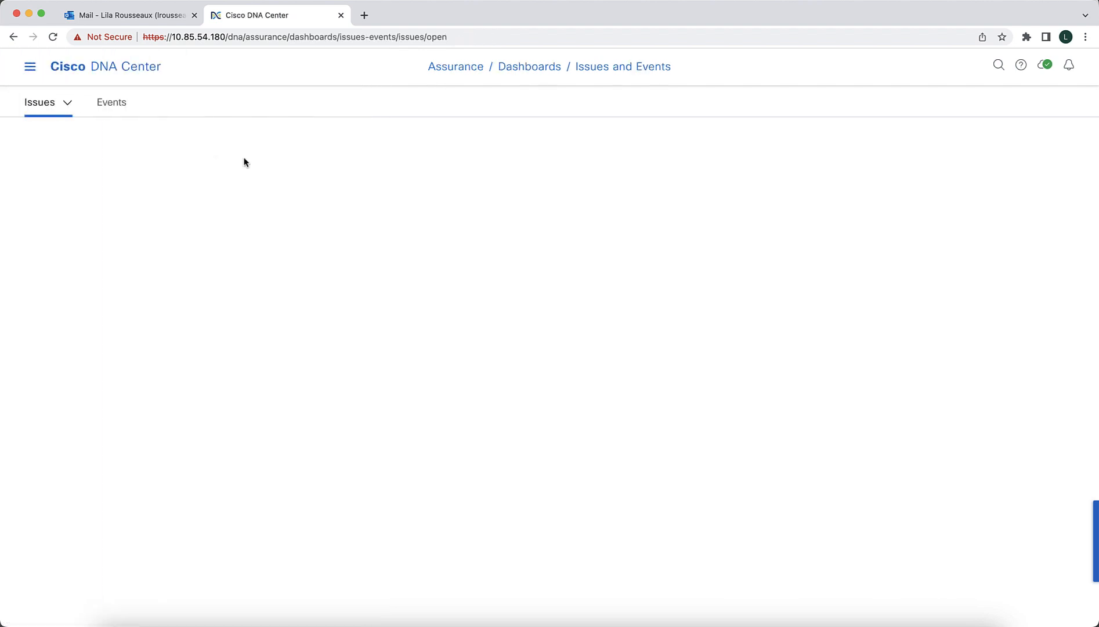
click(112, 110)
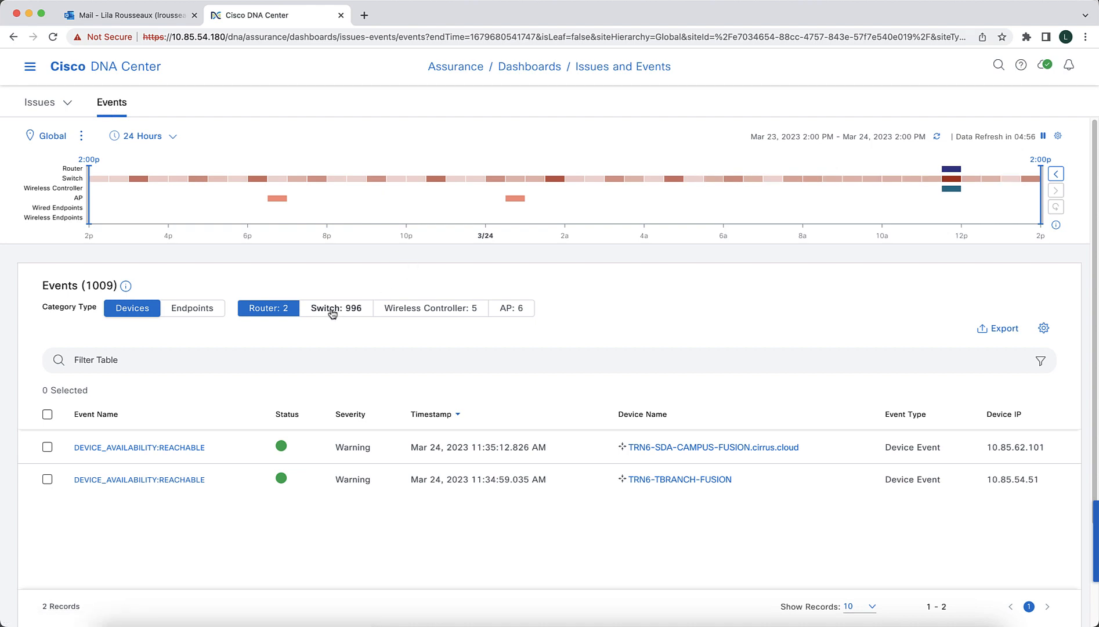
- Reset the events timeline to the current time and list the switch events to check for recent CDP:NATIVE_VLAN_MISMATCH entries
click(332, 313)
click(278, 311)
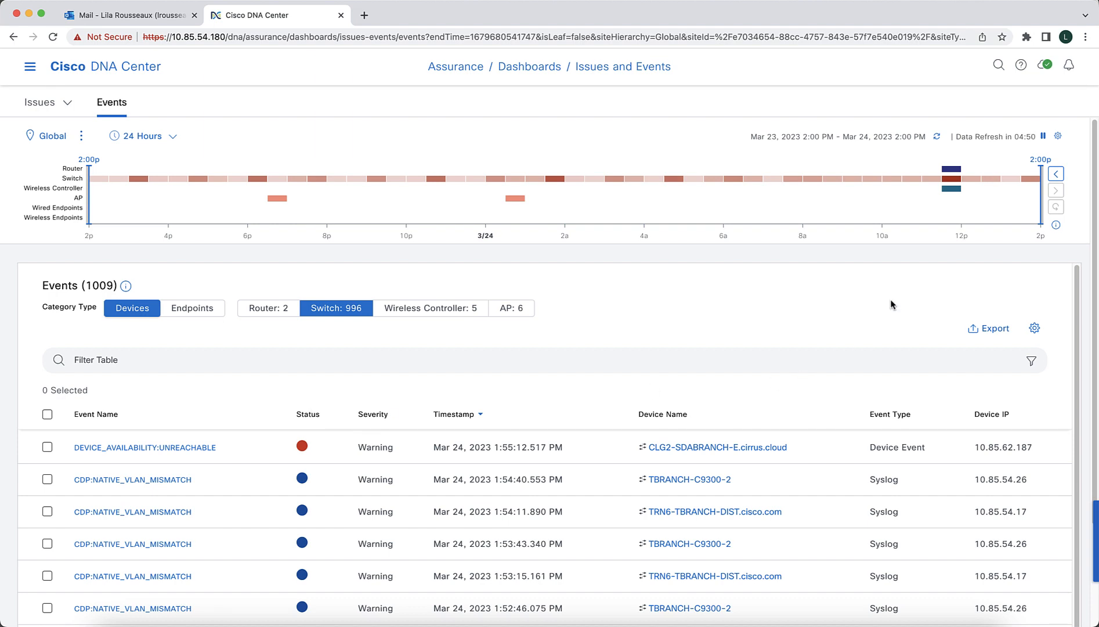
click(939, 138)
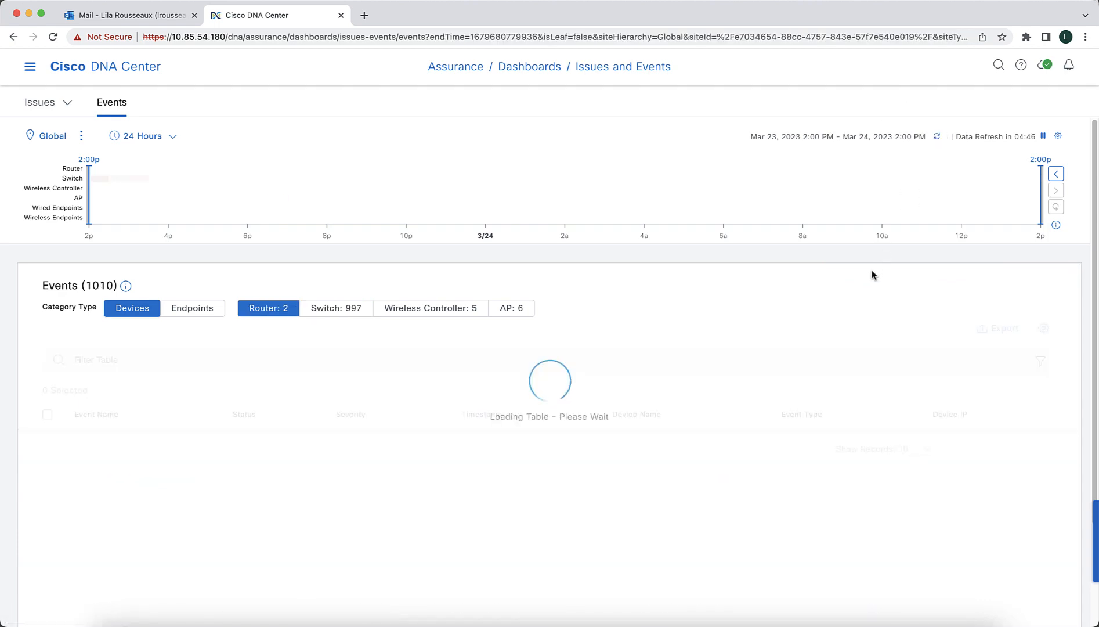
click(352, 310)
click(277, 309)
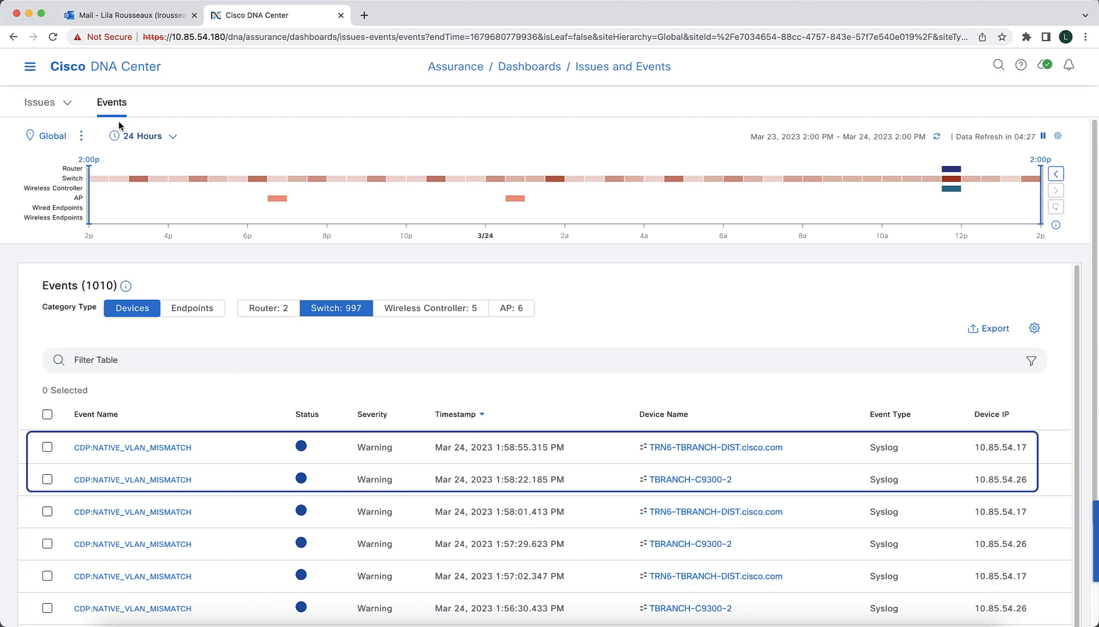
- Show the open issues and open the P2 Native VLAN Mismatch instance for the access switch TBRANCH-C9300-2
click(46, 108)
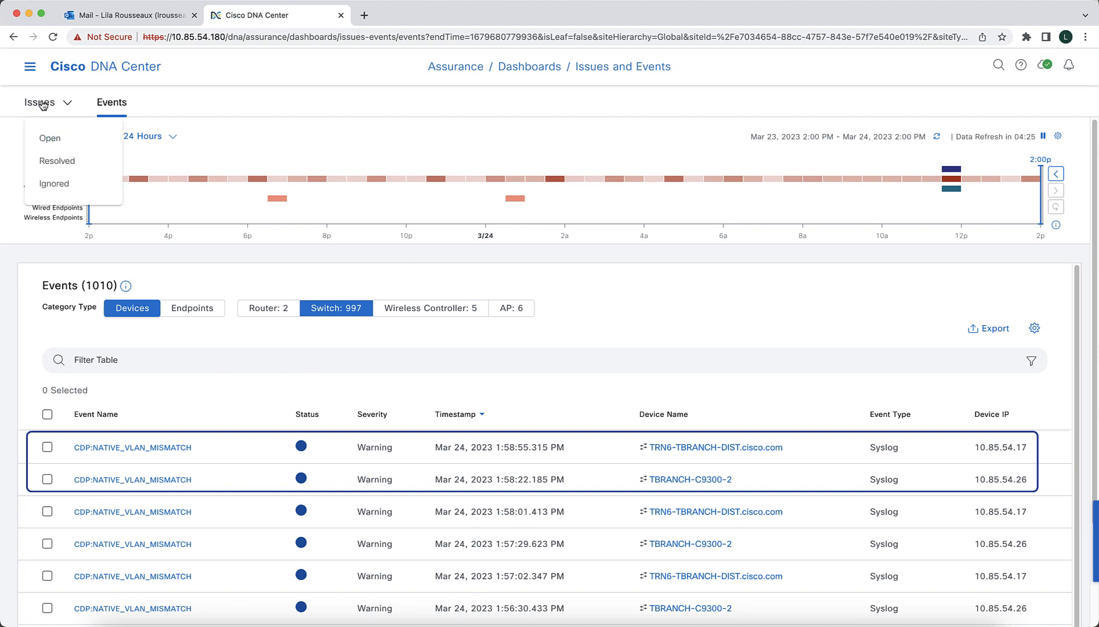
click(44, 139)
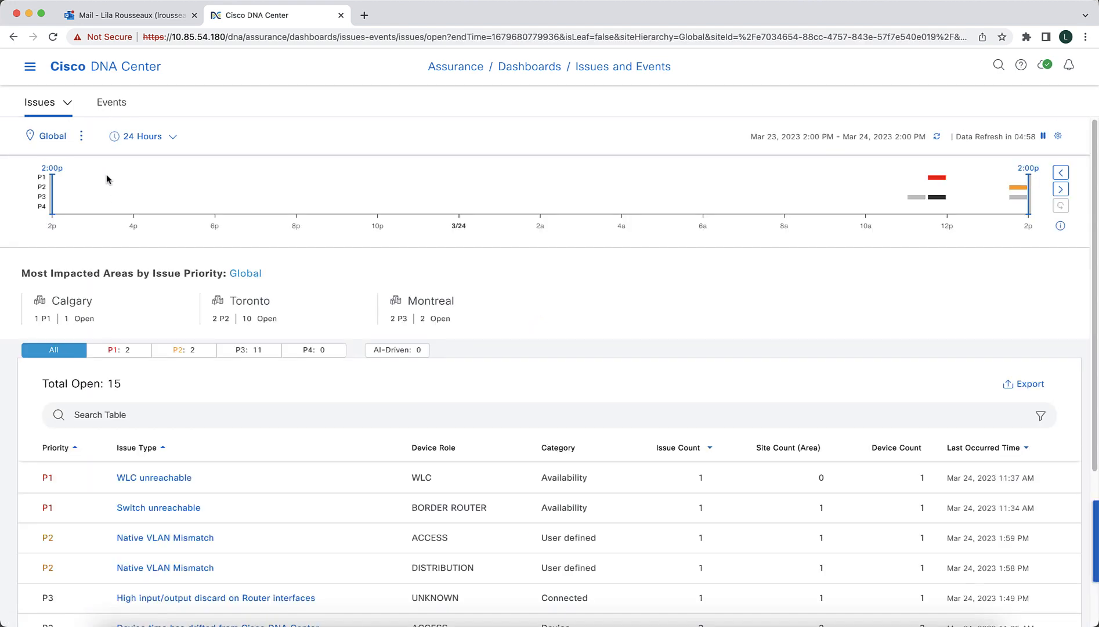
scroll(107, 174, down, 2)
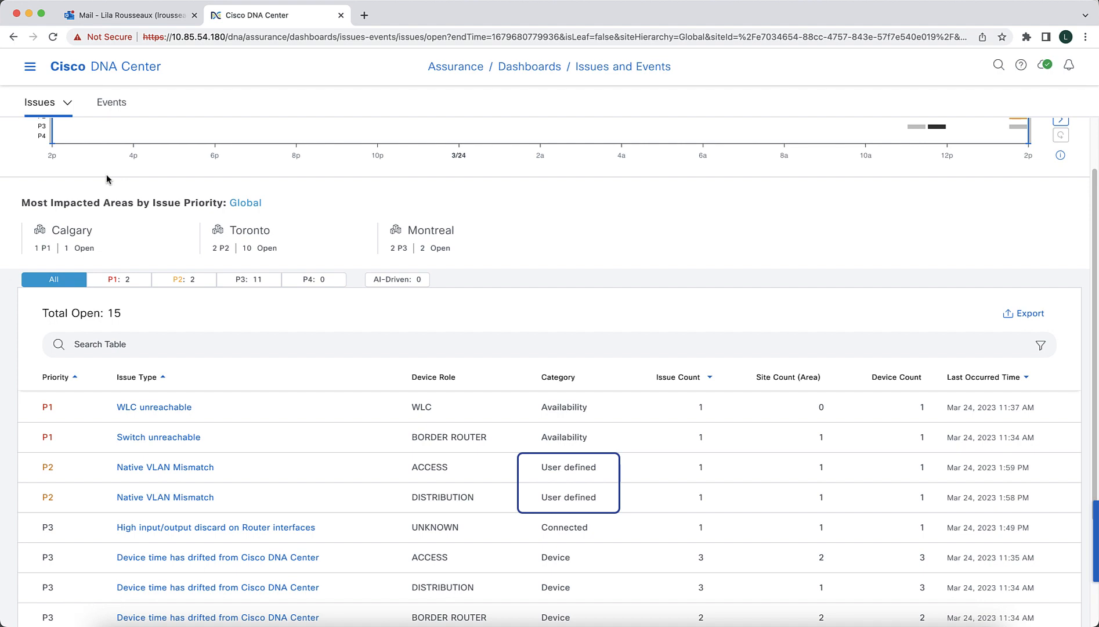
click(168, 476)
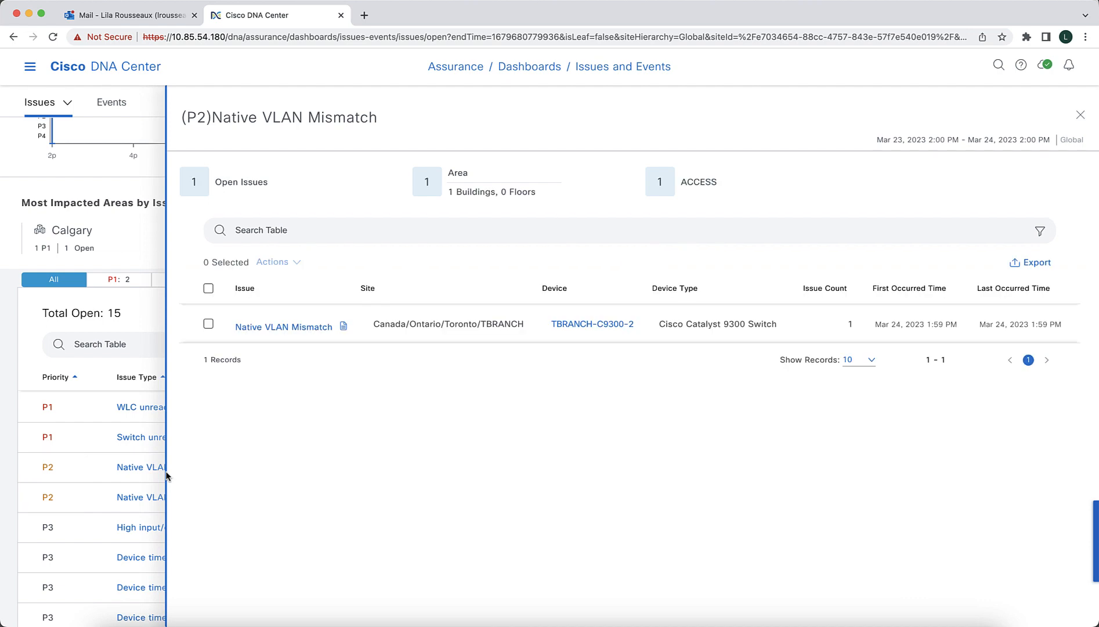
click(301, 327)
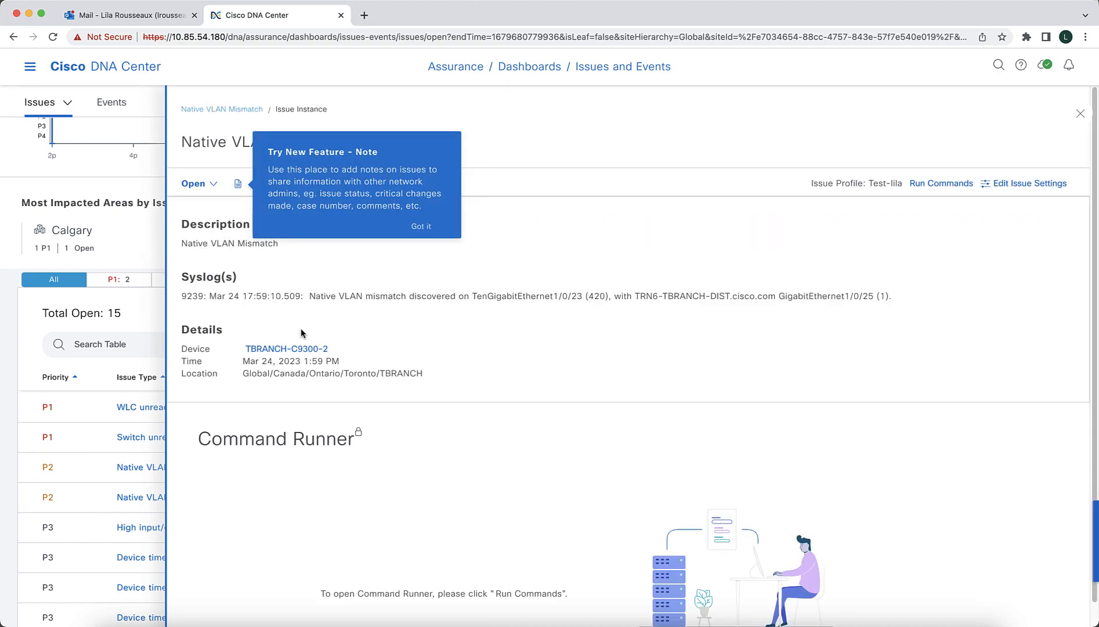